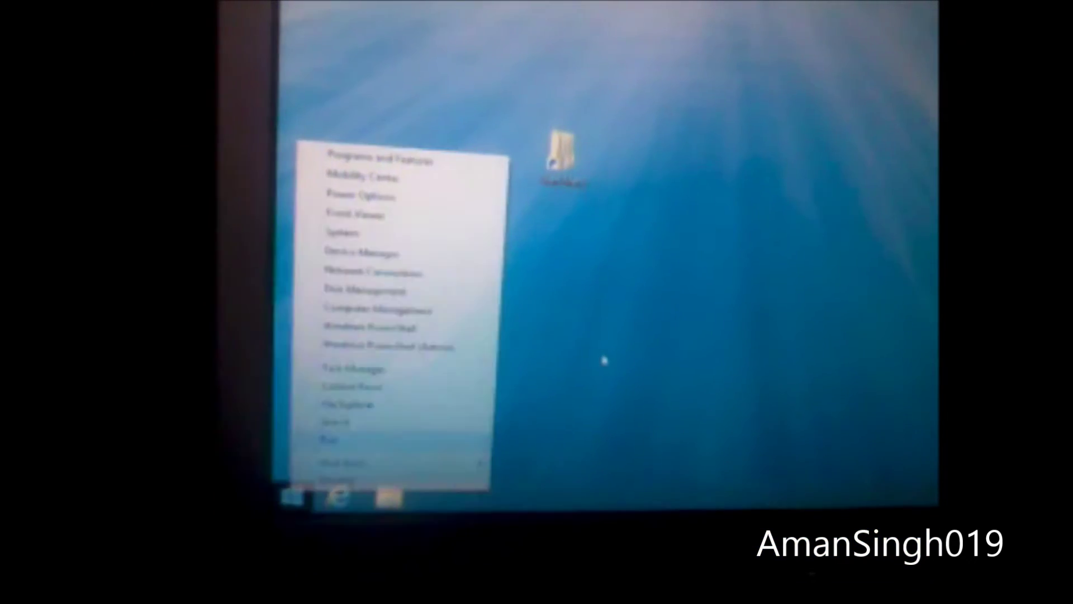
Step: Close the power-user quick-link menu by clicking the desktop
left_click(604, 361)
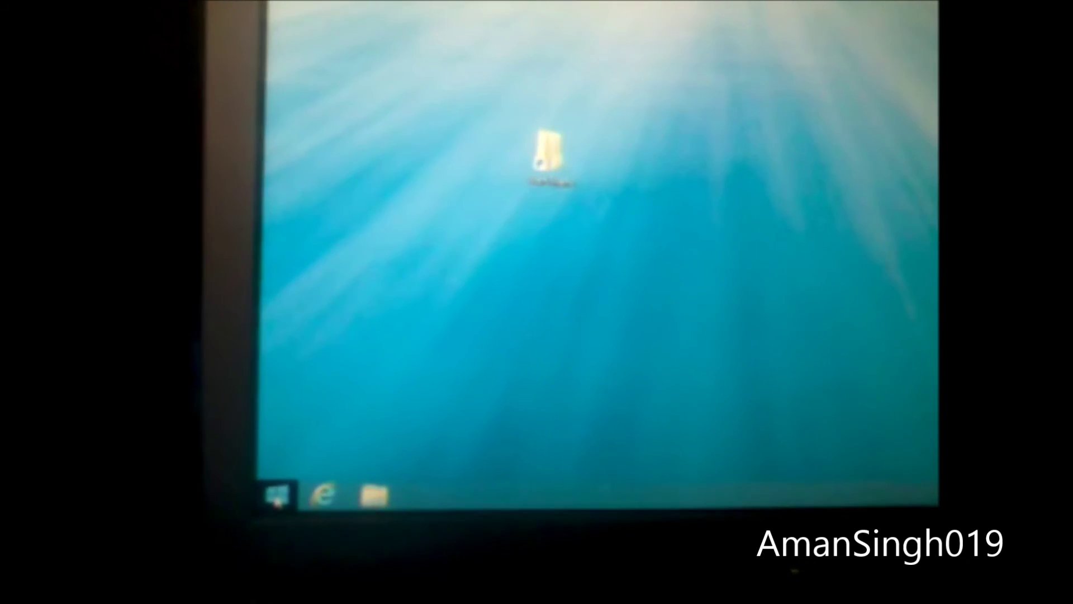
Step: Show the Start screen and reopen the power-user menu from the Start corner
left_click(279, 507)
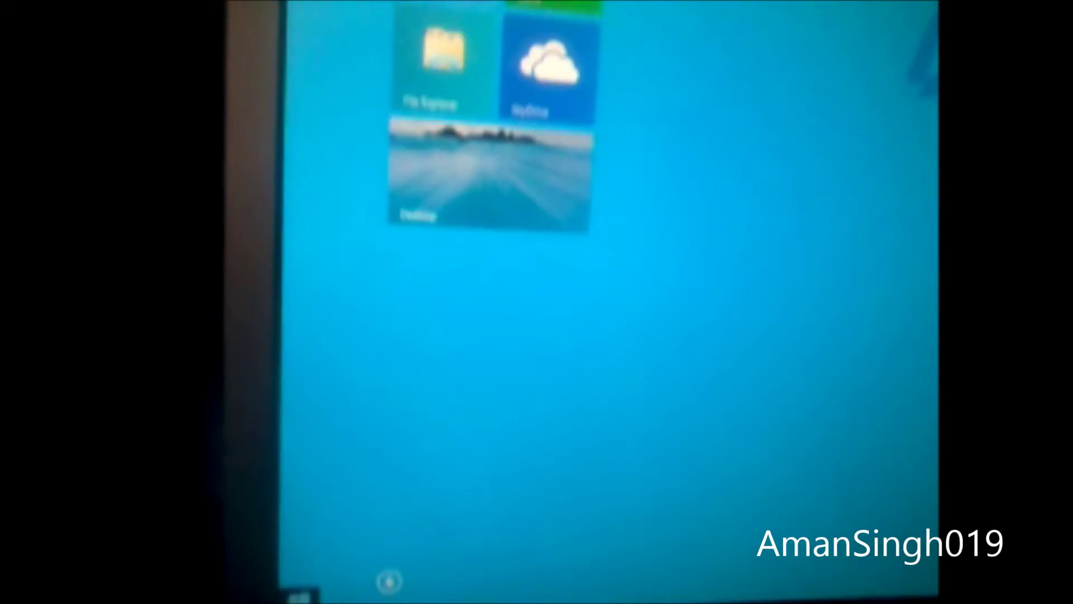
right_click(292, 596)
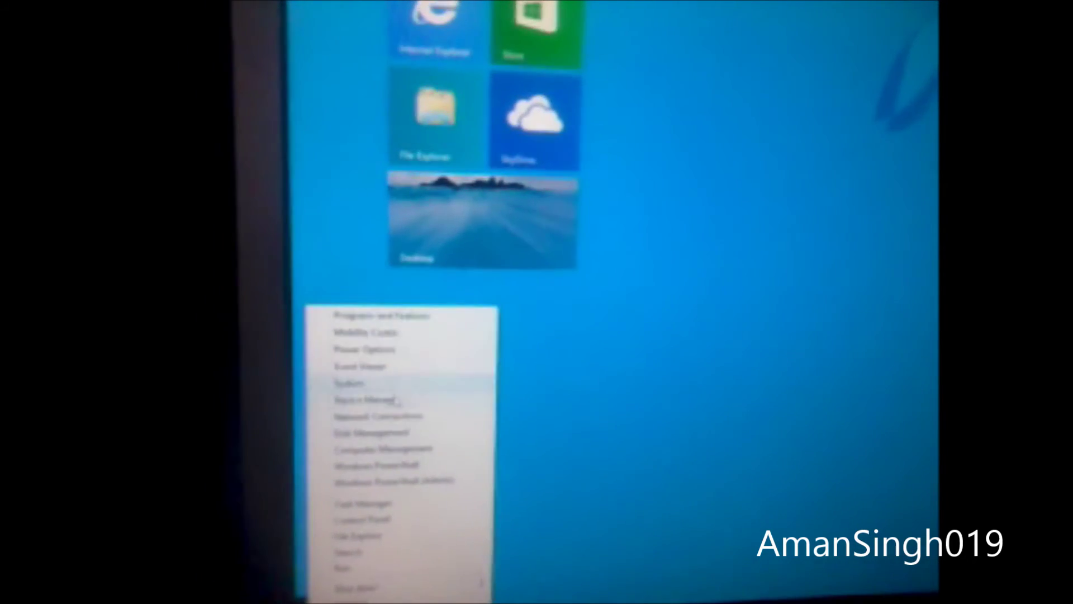
Step: Close the power-user menu, then select the Desktop tile on the Start screen
left_click(588, 358)
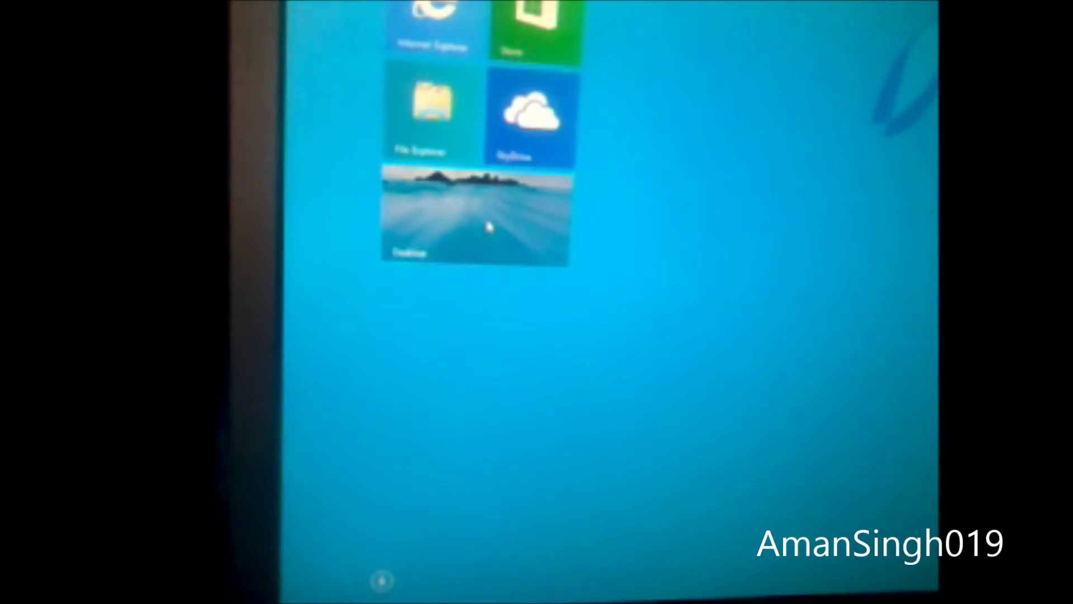
left_click(465, 231)
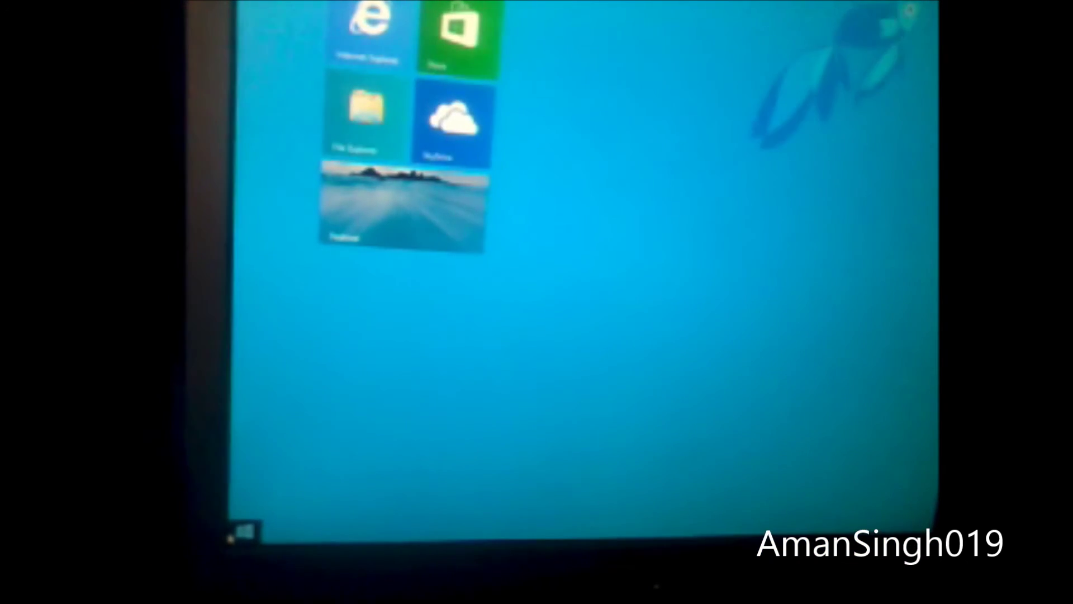
Step: Leave the Start screen and go back to the desktop
left_click(228, 534)
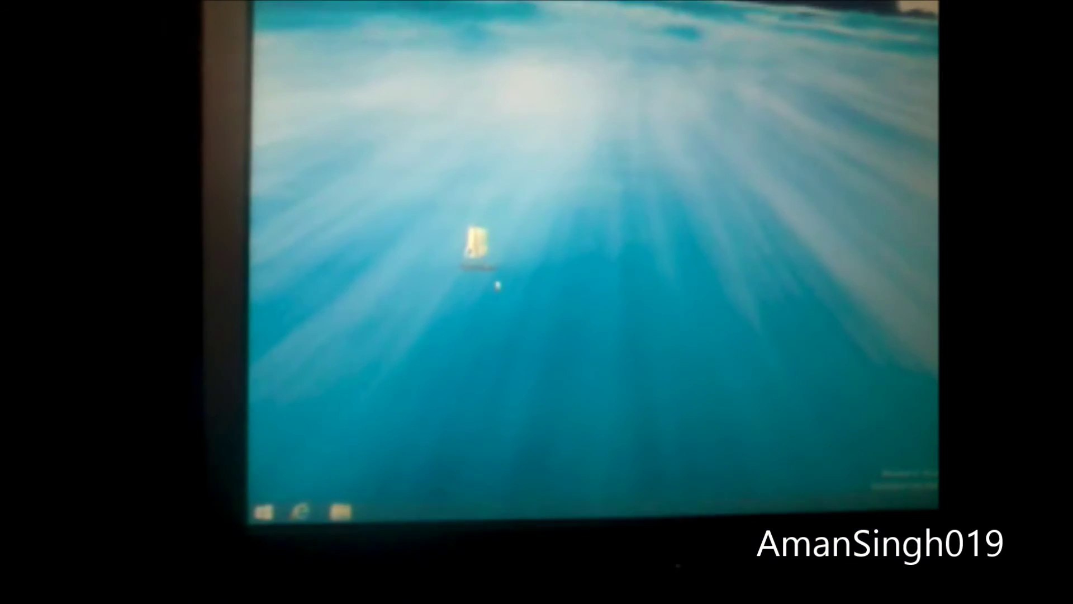